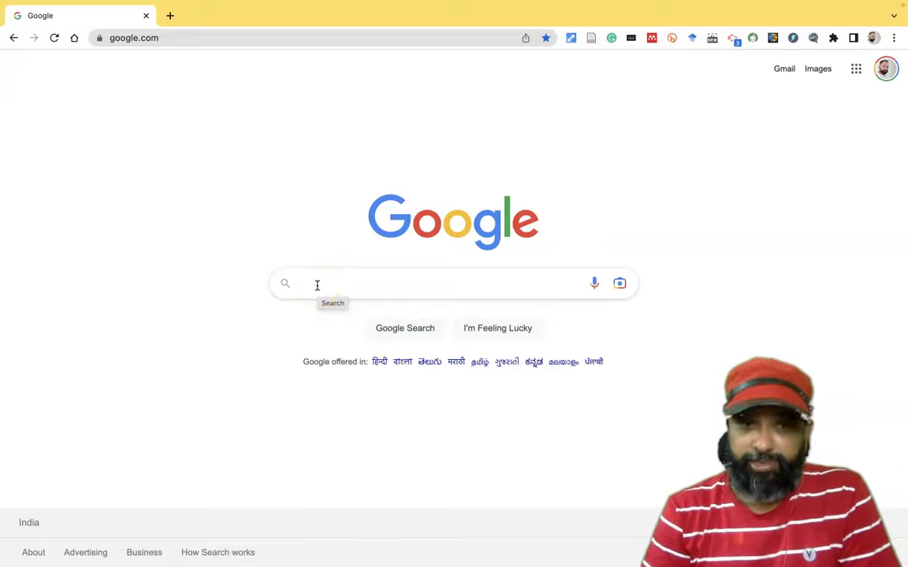
- Rerun the recent Google search 'youtube & article summary powered by chatgpt'
{"action": "left_click", "coordinate": [316, 285]}
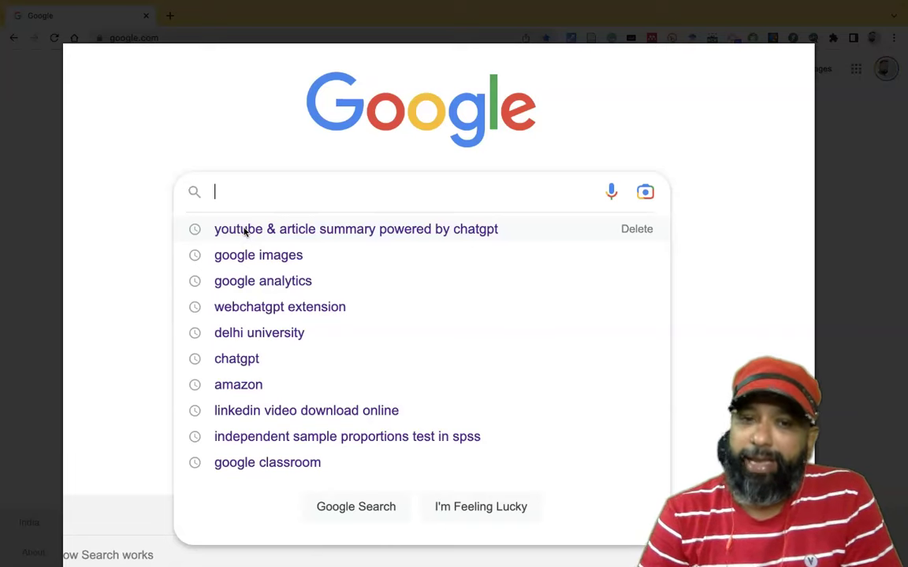
{"action": "left_click", "coordinate": [246, 230]}
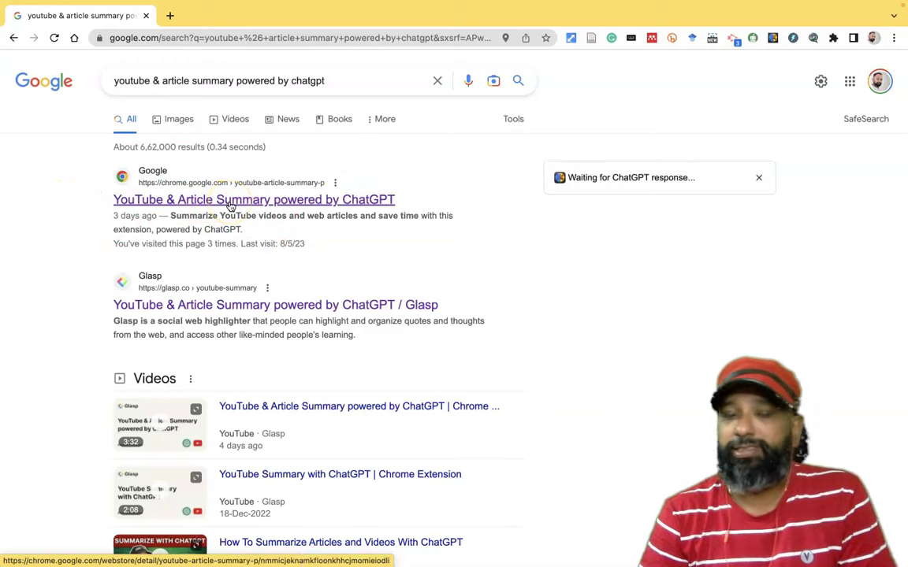
- Review the Chrome Web Store listing and add the YouTube & Article Summary extension to Chrome
{"action": "left_click", "coordinate": [231, 204]}
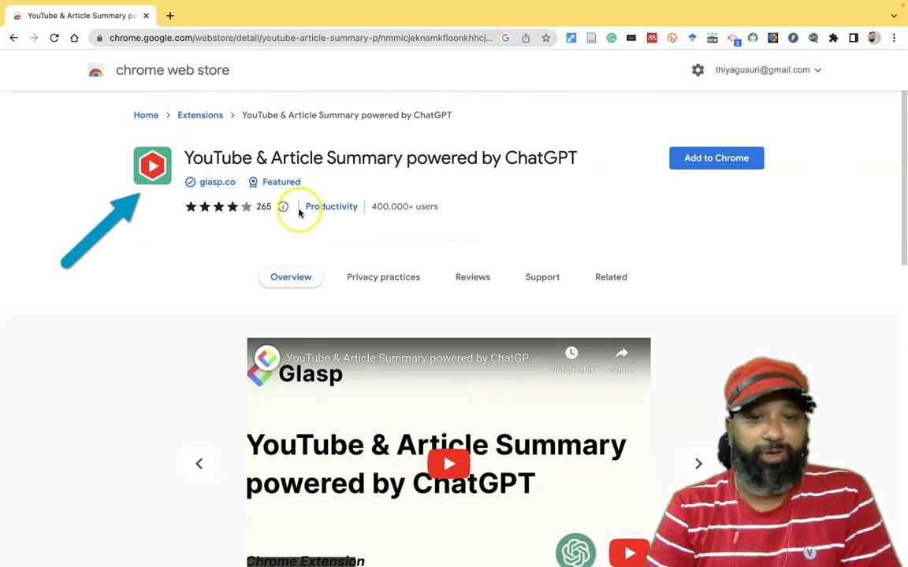
{"action": "scroll", "coordinate": [723, 207], "scroll_direction": "down", "scroll_amount": 5}
{"action": "scroll", "coordinate": [723, 206], "scroll_direction": "down", "scroll_amount": 4}
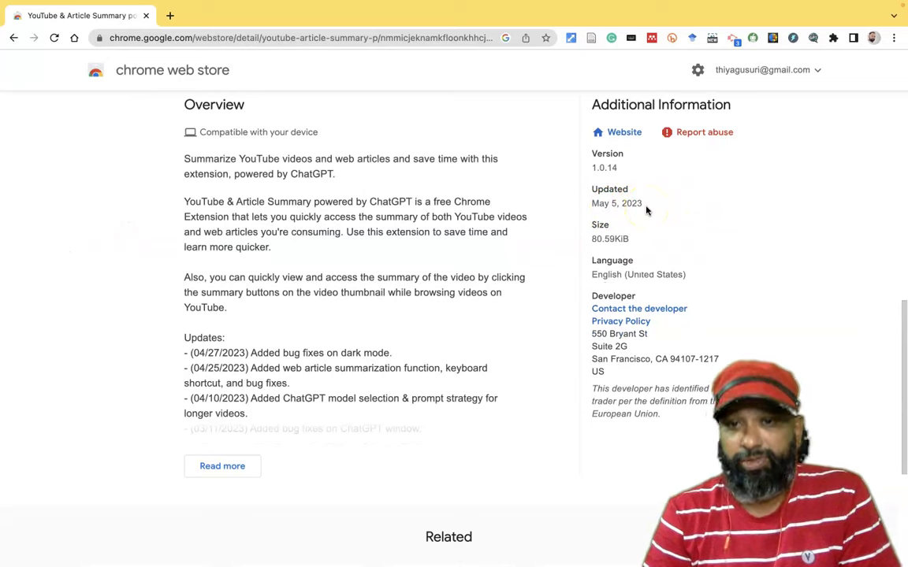
{"action": "scroll", "coordinate": [647, 211], "scroll_direction": "up", "scroll_amount": 10}
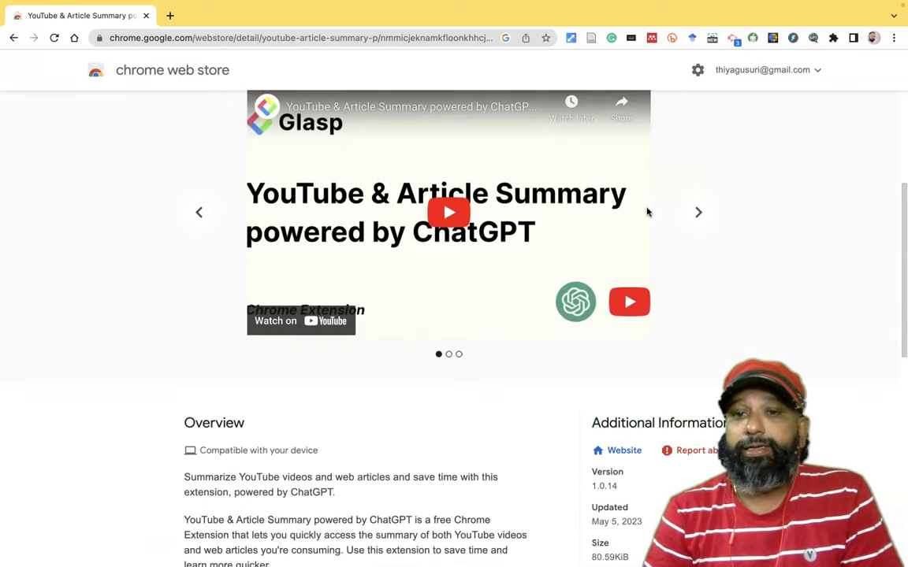
{"action": "scroll", "coordinate": [646, 210], "scroll_direction": "up", "scroll_amount": 3}
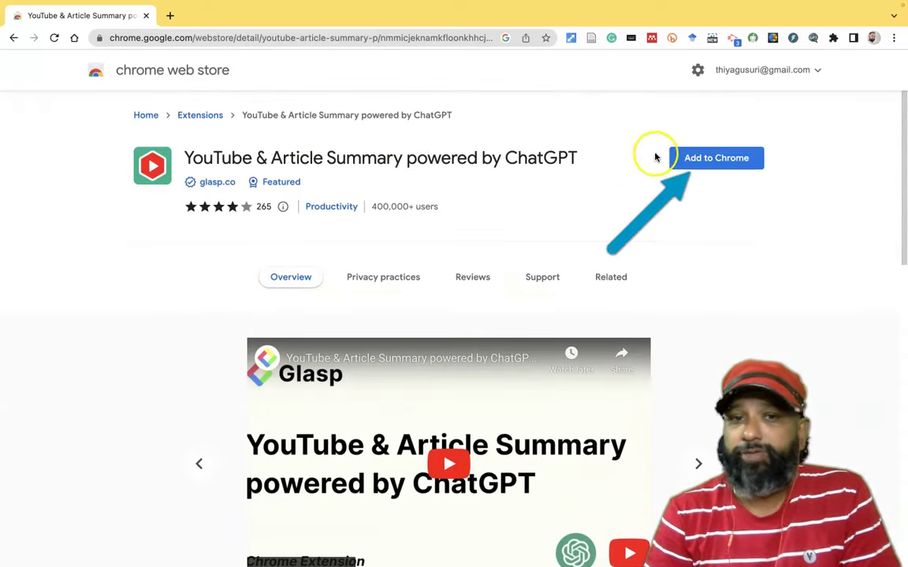
{"action": "left_click", "coordinate": [706, 163]}
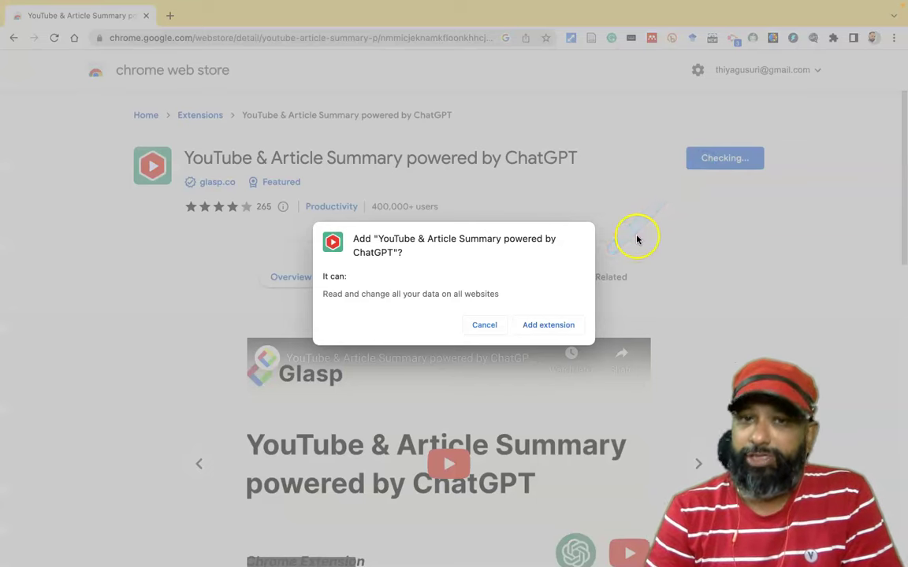
{"action": "left_click", "coordinate": [548, 324]}
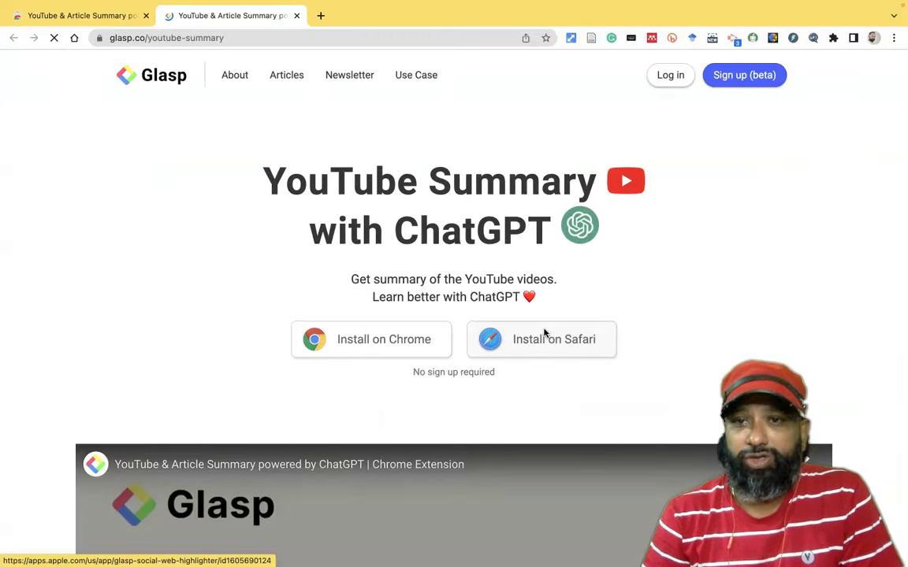
- Close the Glasp welcome tab and pin YouTube & Article Summary in the Extensions menu
{"action": "key", "text": "ctrl+w"}
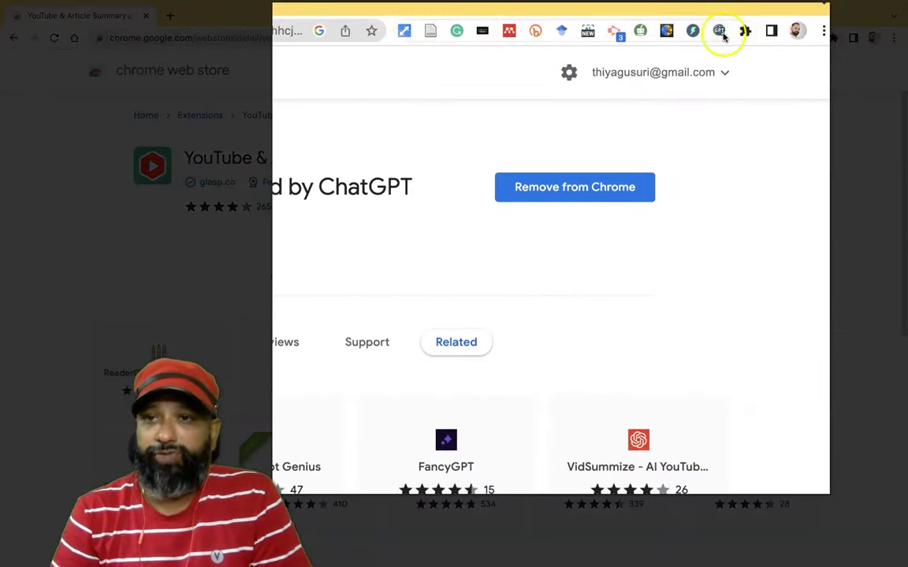
{"action": "left_click", "coordinate": [745, 31]}
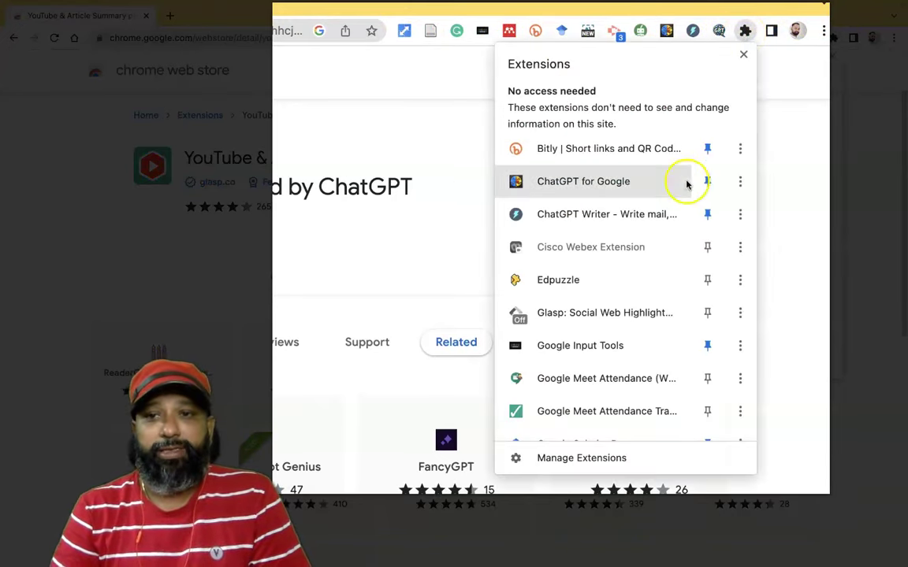
{"action": "scroll", "coordinate": [680, 251], "scroll_direction": "down", "scroll_amount": 3}
{"action": "scroll", "coordinate": [679, 251], "scroll_direction": "down", "scroll_amount": 10}
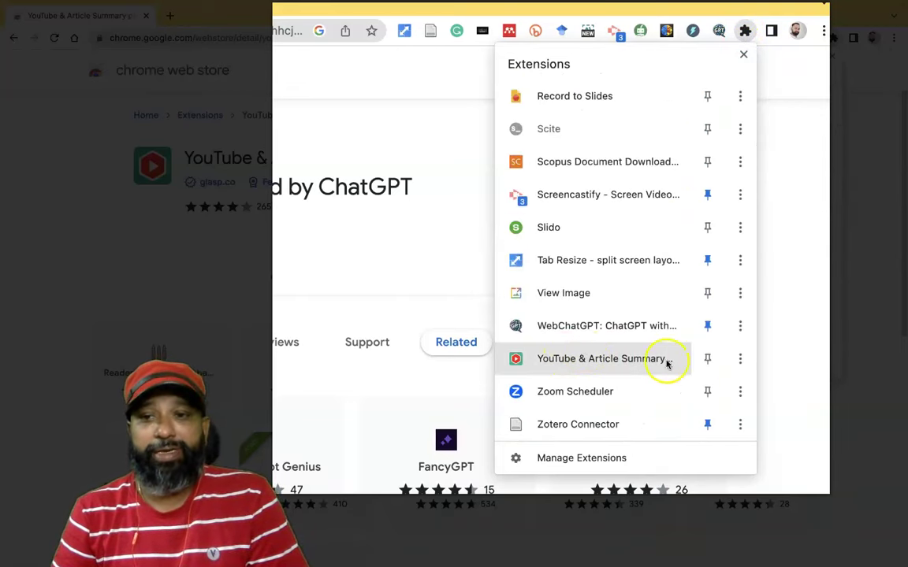
{"action": "left_click", "coordinate": [706, 361]}
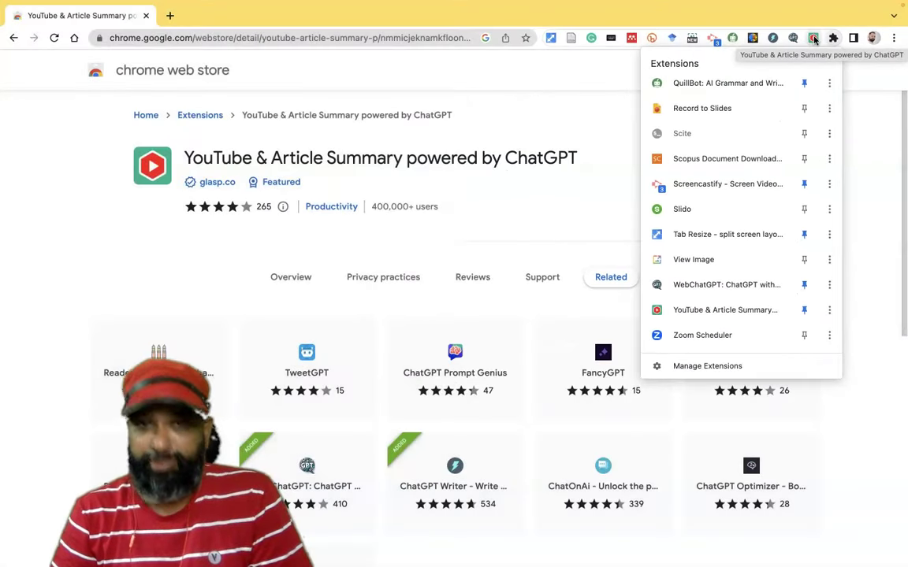
{"action": "left_click", "coordinate": [600, 76]}
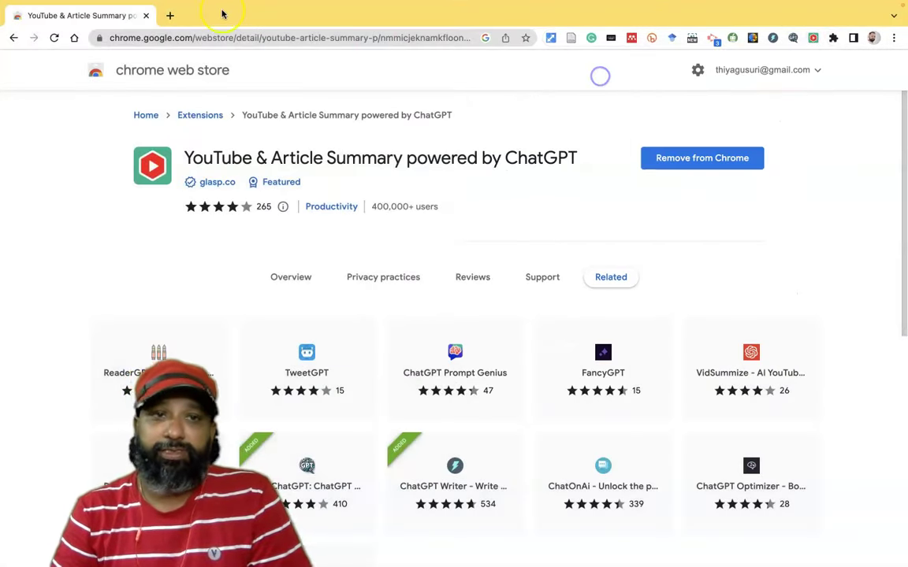
- Go to YouTube in a new tab and search for 'E-LEARNING'
{"action": "left_click", "coordinate": [170, 16]}
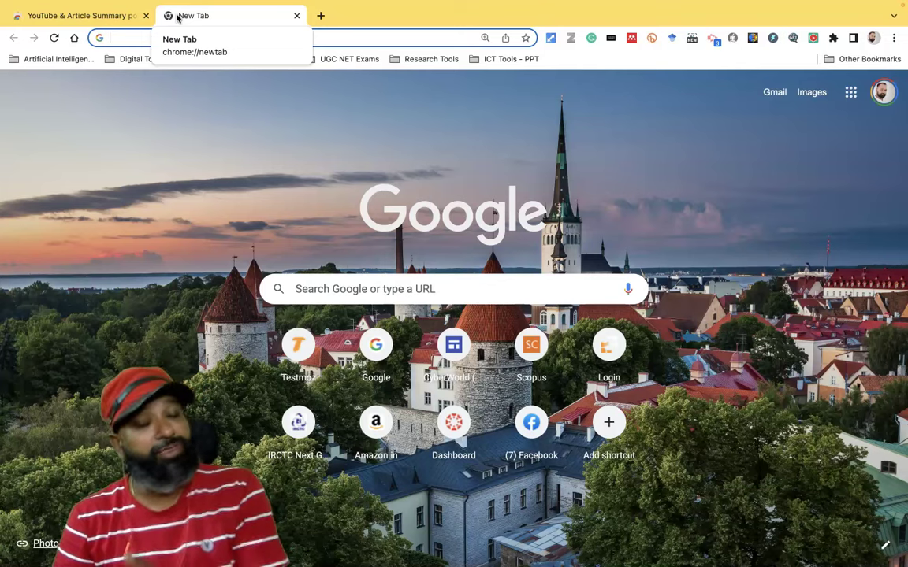
{"action": "left_click", "coordinate": [851, 92]}
{"action": "left_click", "coordinate": [809, 147]}
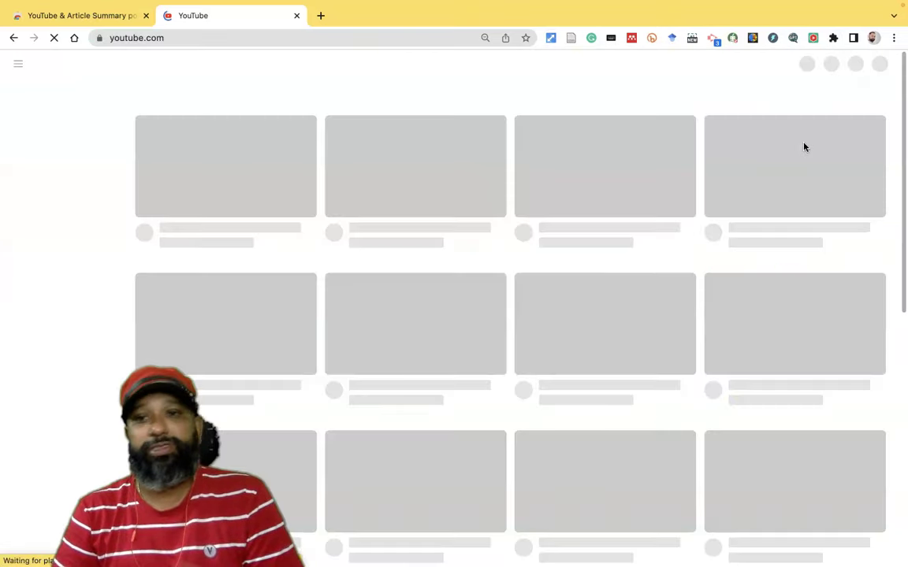
{"action": "left_click", "coordinate": [328, 64]}
{"action": "type", "text": "E"}
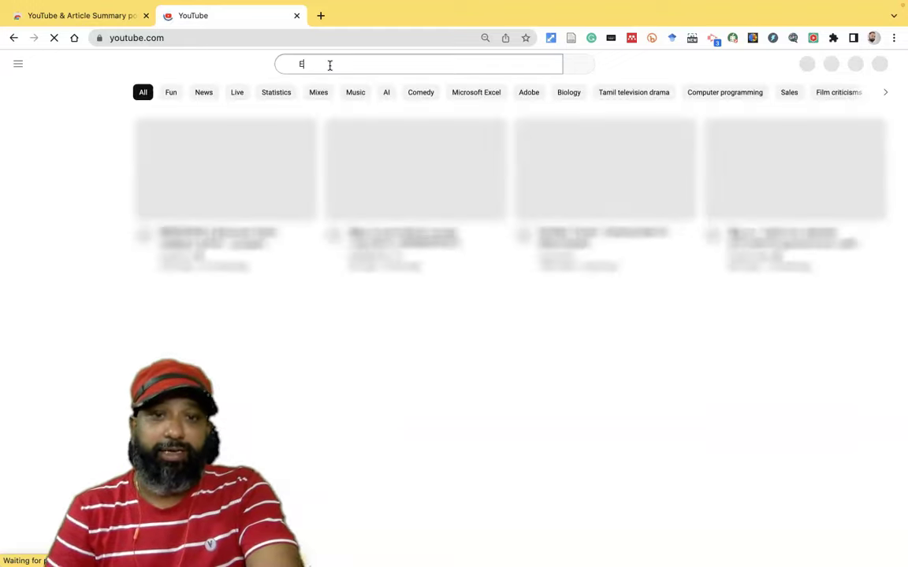
{"action": "type", "text": "-LEARNING"}
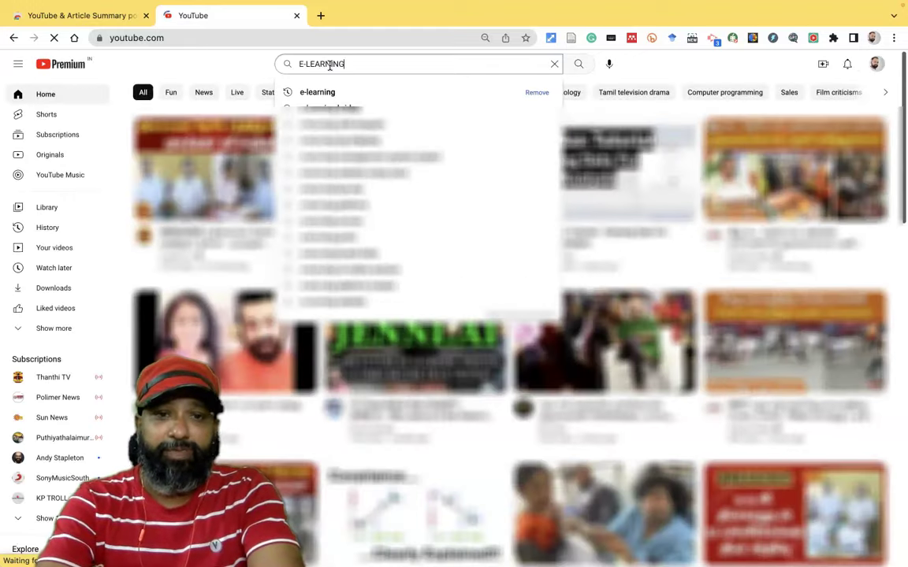
{"action": "key", "text": "Return"}
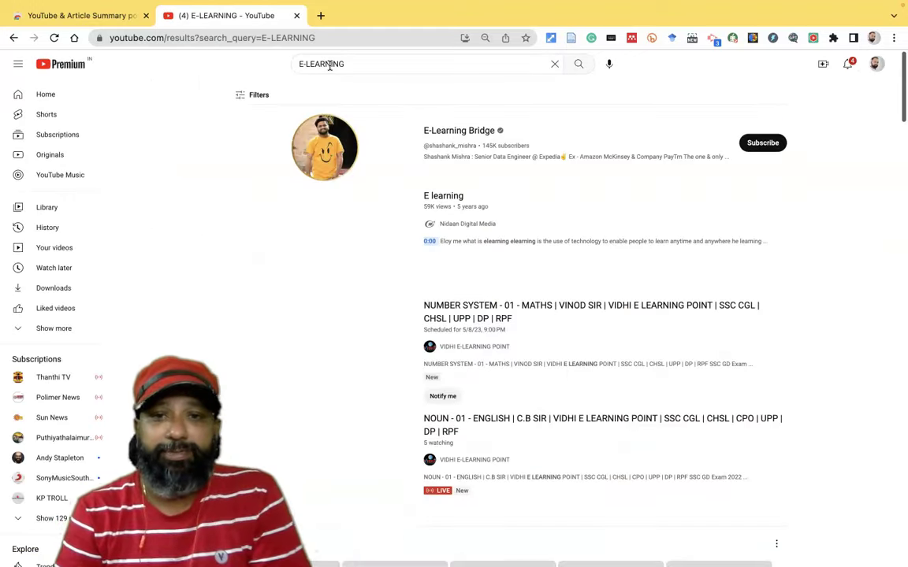
- Open the 'E learning' video from the search results
{"action": "scroll", "coordinate": [331, 237], "scroll_direction": "down", "scroll_amount": 1}
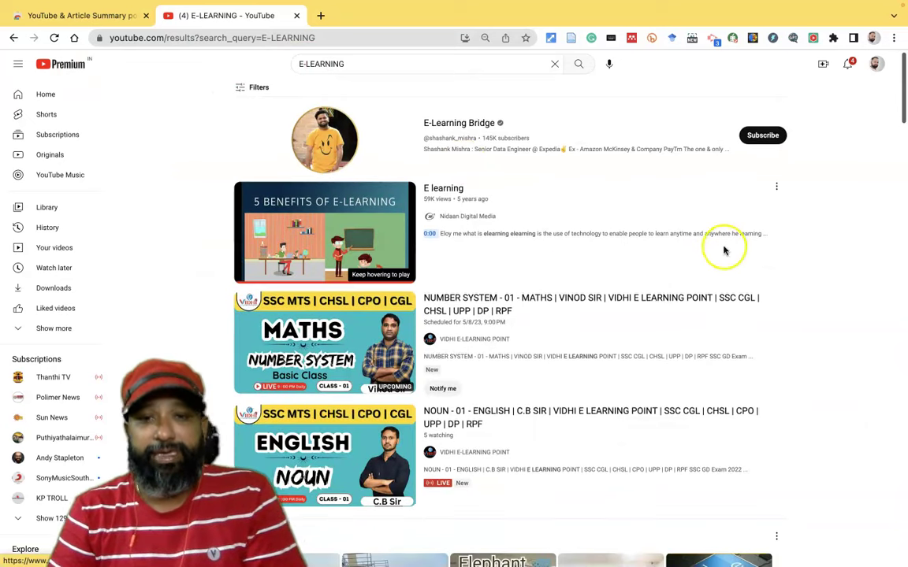
{"action": "mouse_move", "coordinate": [359, 225]}
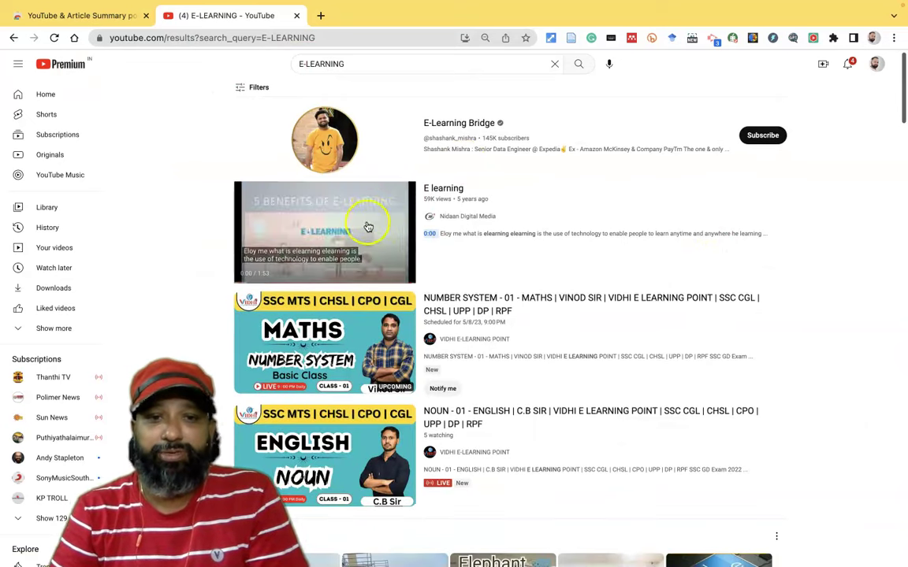
{"action": "left_click", "coordinate": [448, 192]}
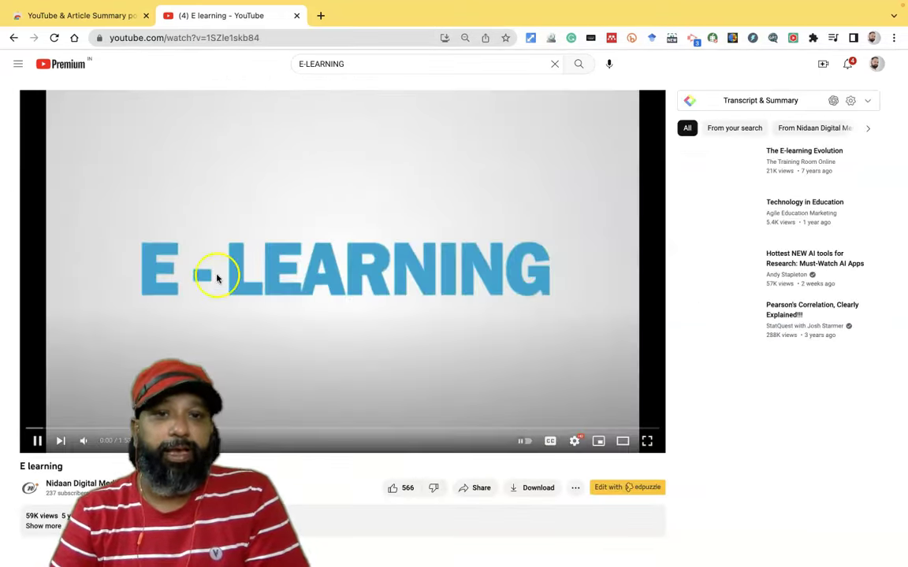
- Play the 'E learning' video briefly and pause it at 0:04
{"action": "left_click", "coordinate": [37, 441]}
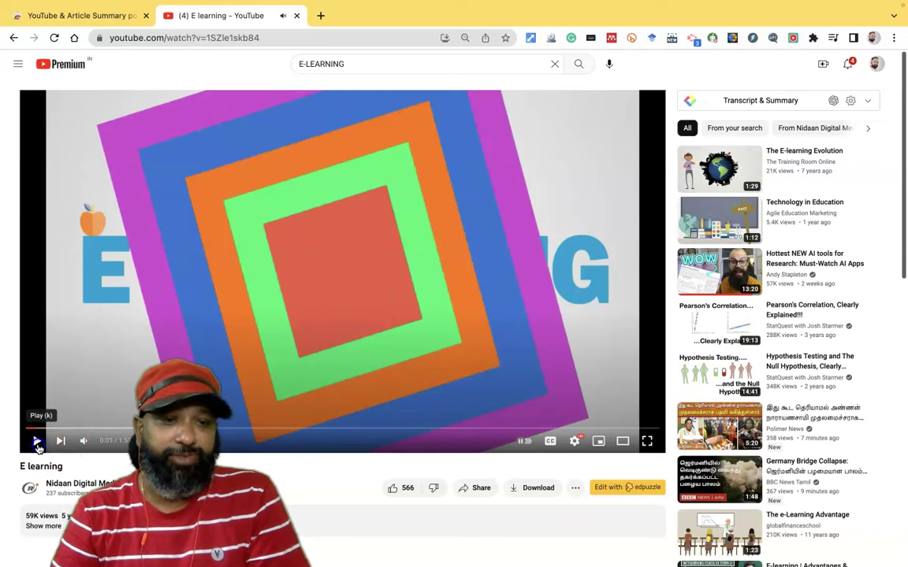
{"action": "left_click", "coordinate": [37, 443]}
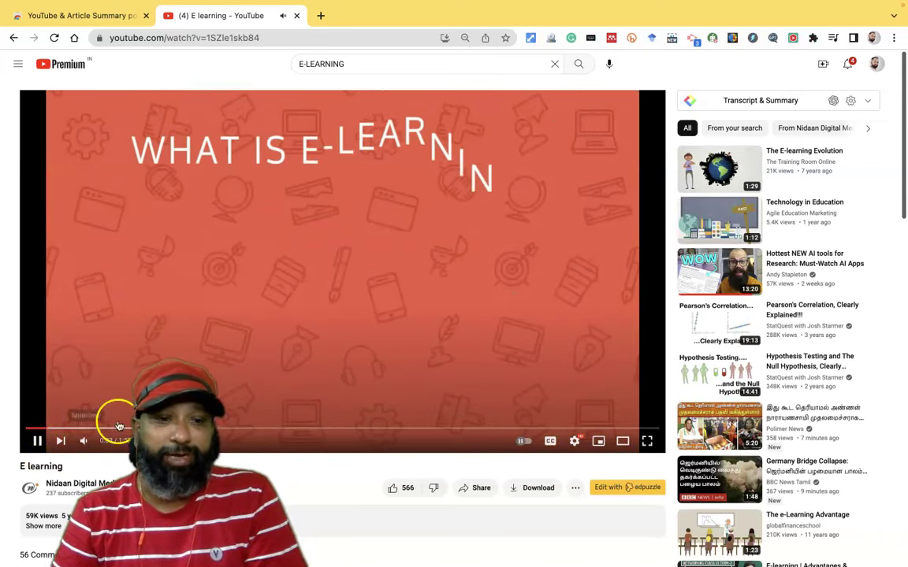
{"action": "left_click", "coordinate": [37, 440]}
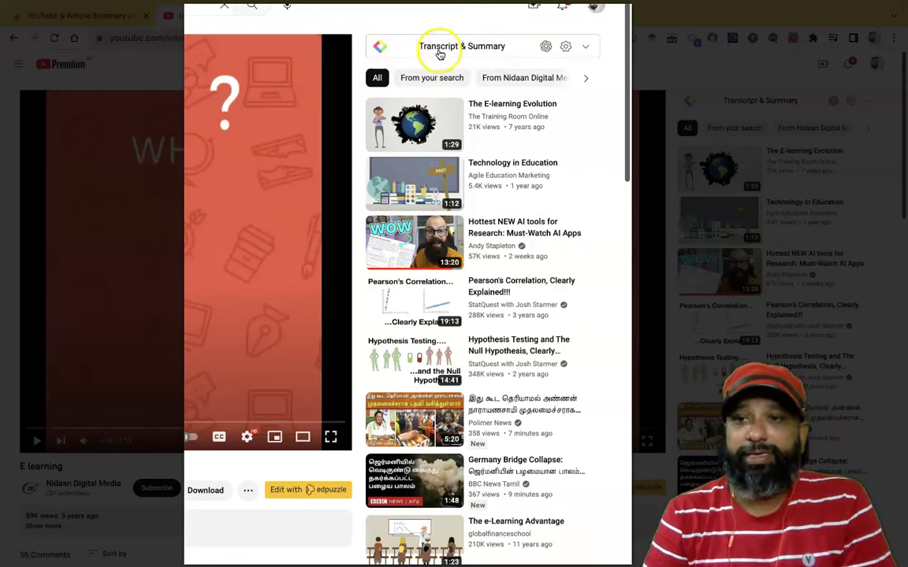
- Expand the Glasp Transcript & Summary panel and scroll through the English transcript
{"action": "left_click", "coordinate": [475, 50]}
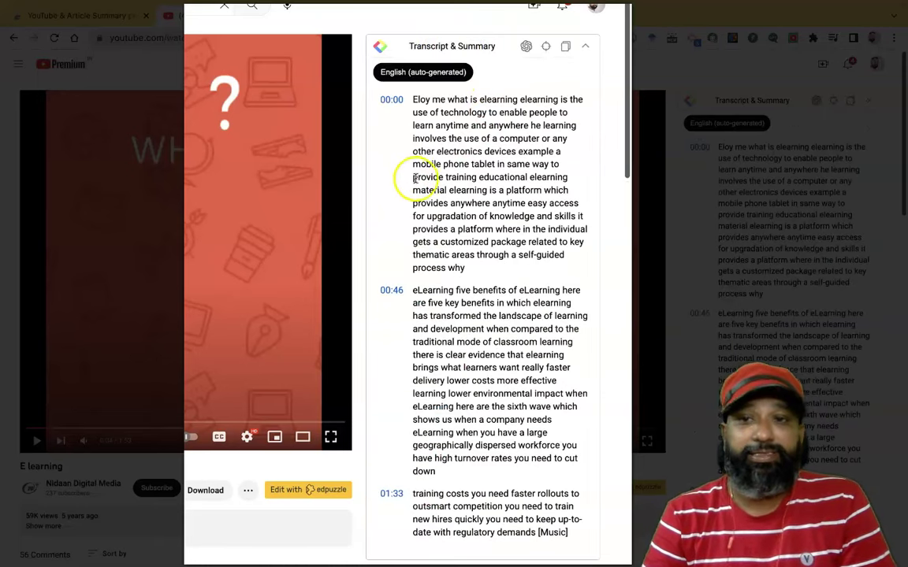
{"action": "scroll", "coordinate": [472, 222], "scroll_direction": "down", "scroll_amount": 3}
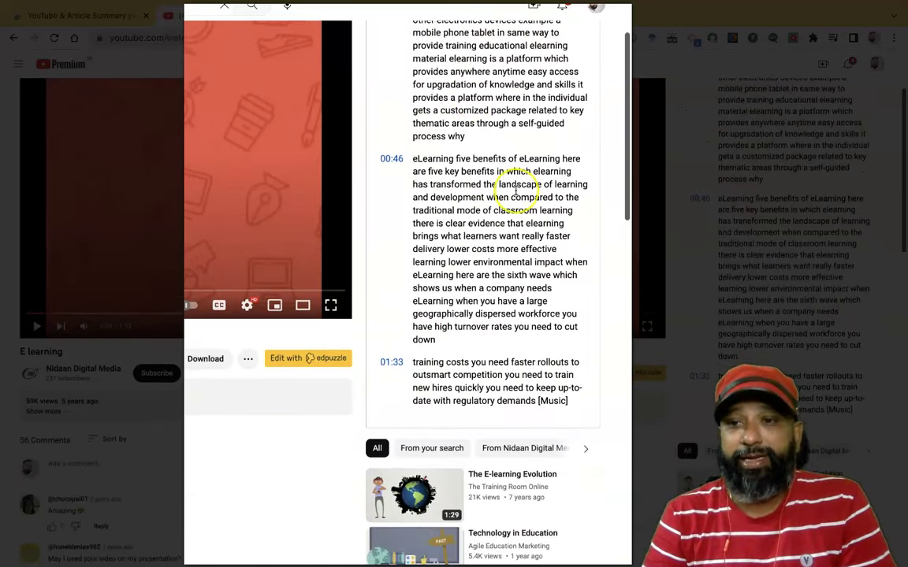
{"action": "scroll", "coordinate": [512, 181], "scroll_direction": "up", "scroll_amount": 3}
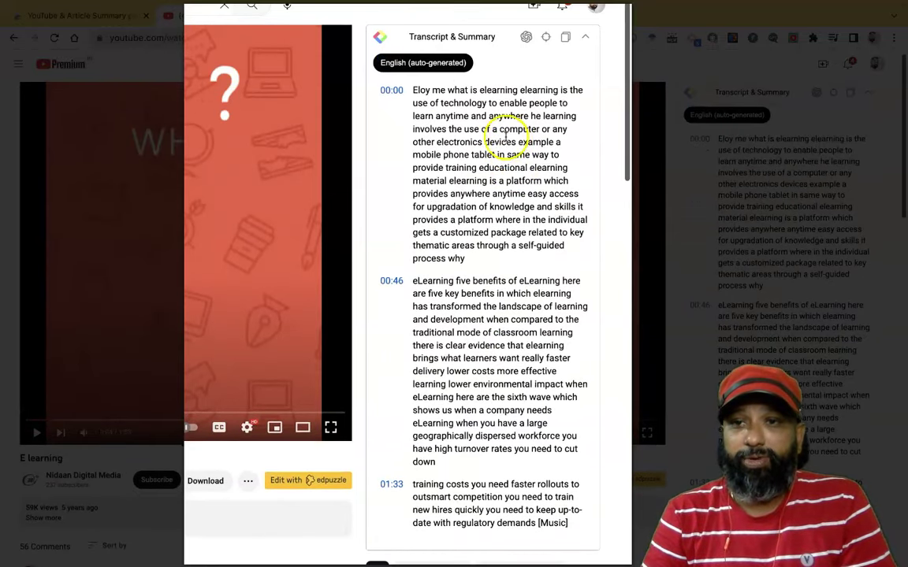
{"action": "scroll", "coordinate": [501, 123], "scroll_direction": "down", "scroll_amount": 4}
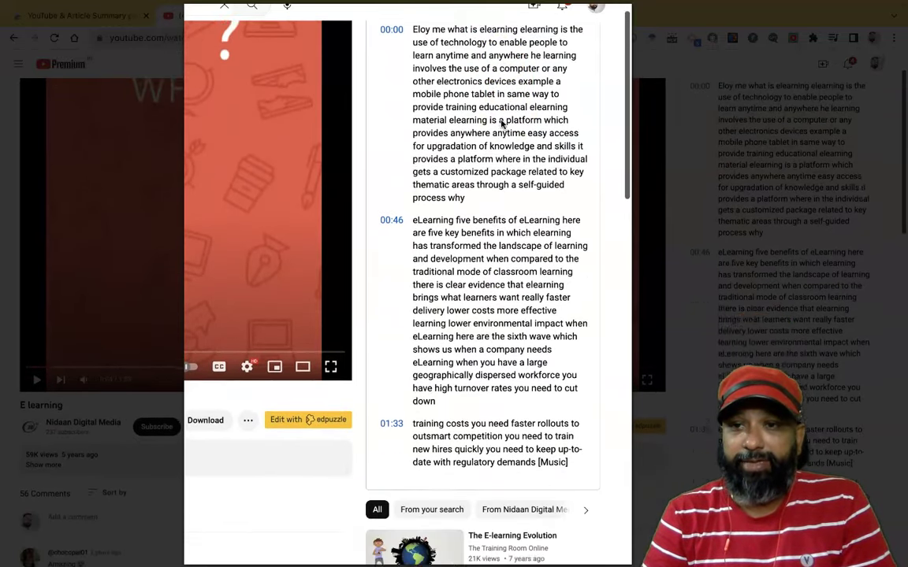
{"action": "scroll", "coordinate": [516, 150], "scroll_direction": "down", "scroll_amount": 1}
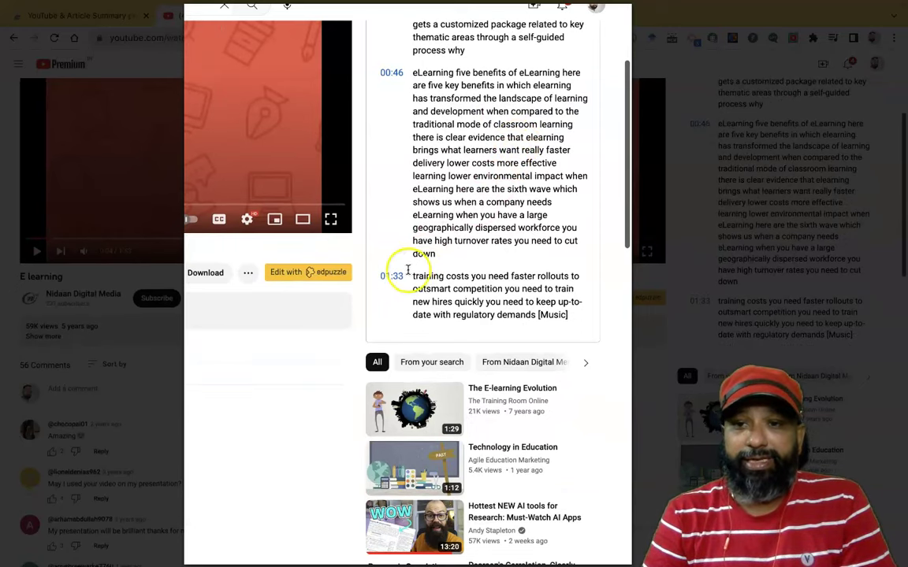
{"action": "scroll", "coordinate": [415, 241], "scroll_direction": "up", "scroll_amount": 5}
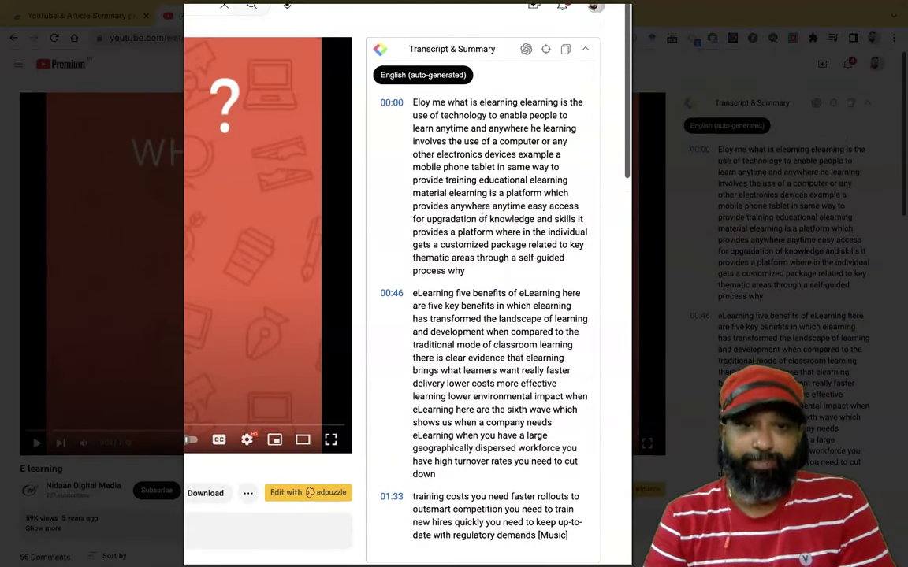
{"action": "scroll", "coordinate": [481, 212], "scroll_direction": "down", "scroll_amount": 1}
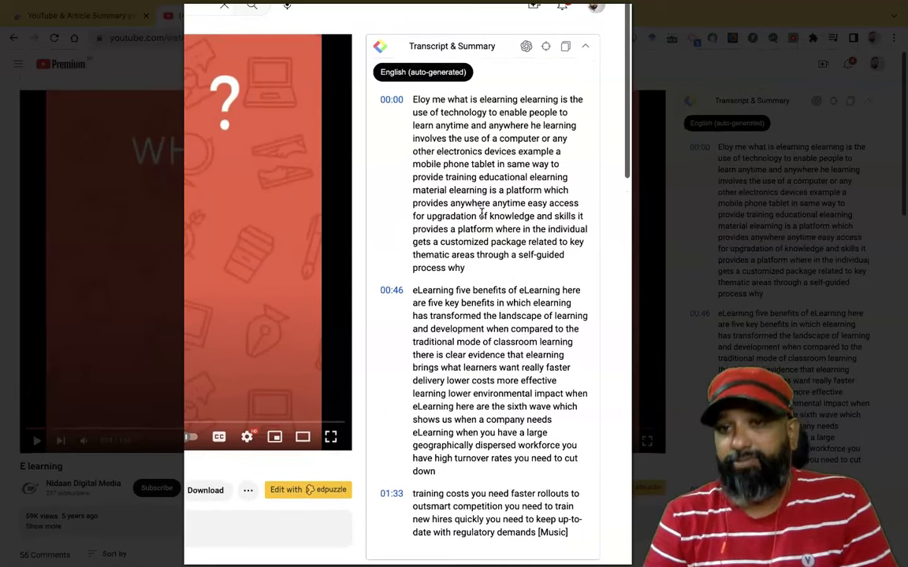
- Copy the transcript and send it to ChatGPT for an AI summary
{"action": "left_click", "coordinate": [561, 49]}
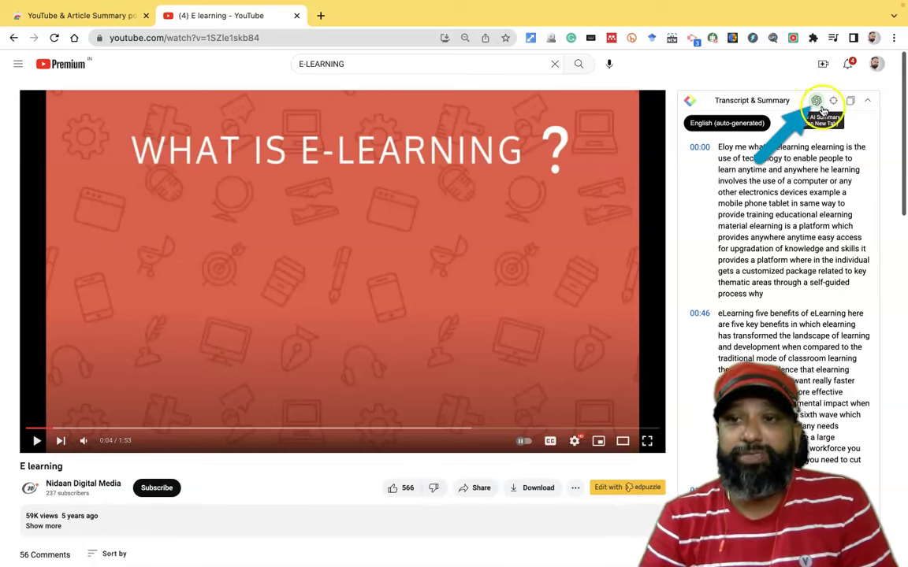
{"action": "left_click", "coordinate": [816, 105]}
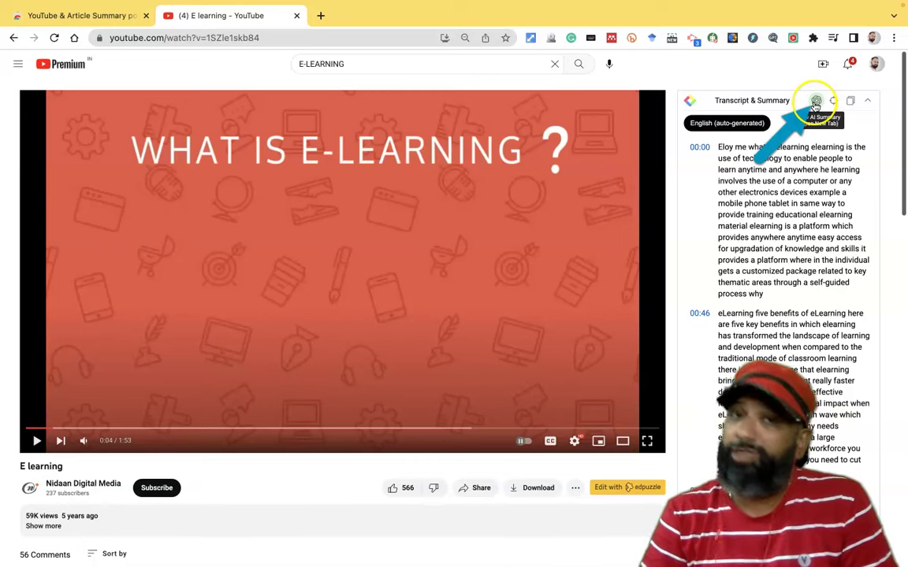
{"action": "left_click", "coordinate": [817, 103]}
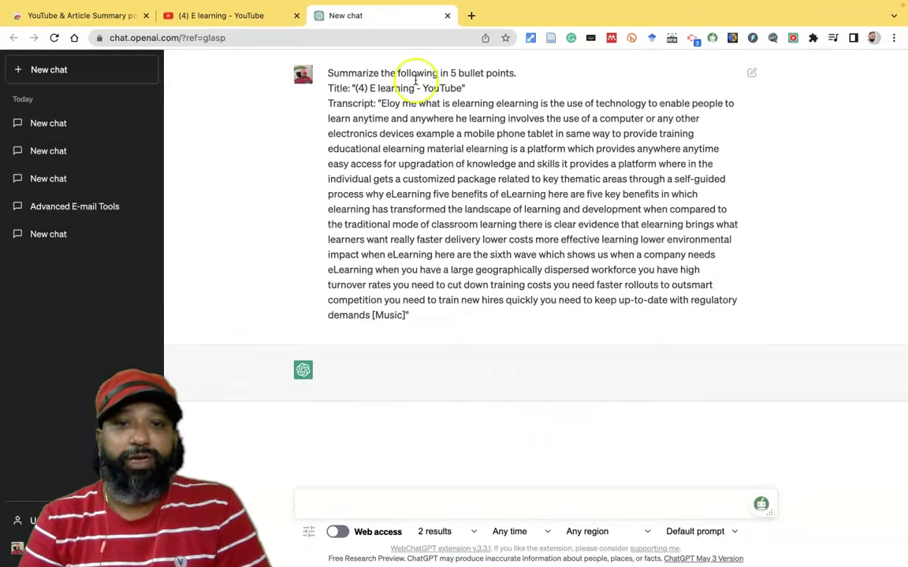
- Select the submitted 5-bullet summary prompt while ChatGPT generates its answer
{"action": "left_click_drag", "start_coordinate": [334, 72], "coordinate": [423, 323]}
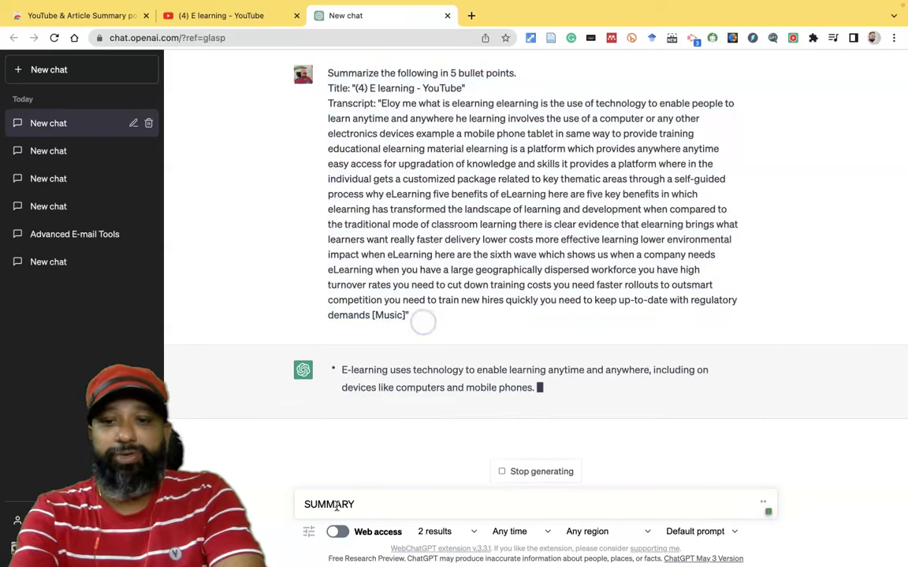